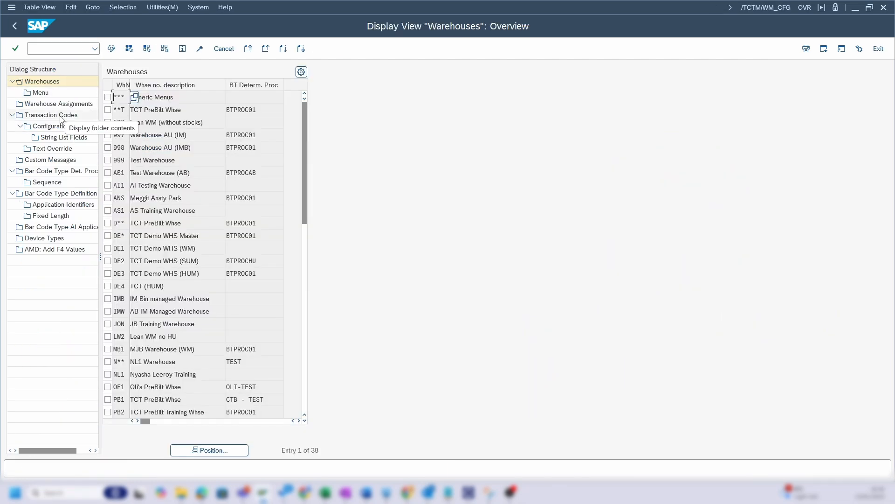
- Display the Transaction Codes overview and position the list at entries beginning with pb2_stk
double_click(61, 116)
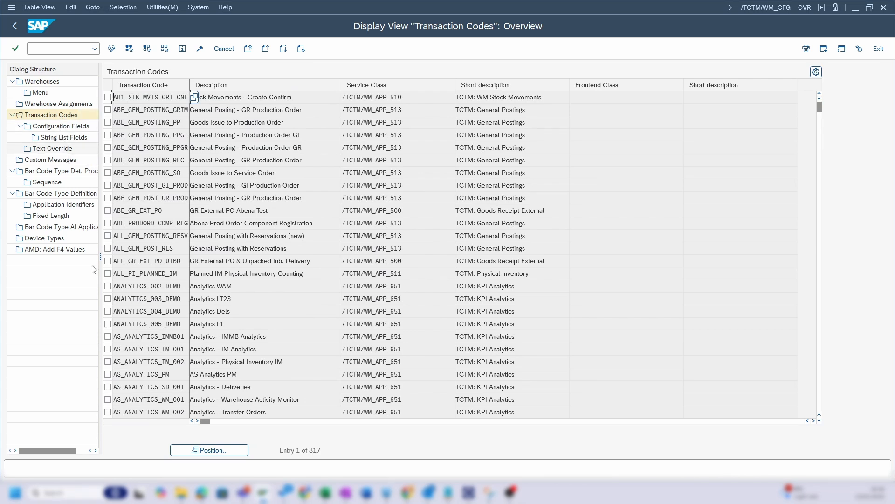
left_click(205, 450)
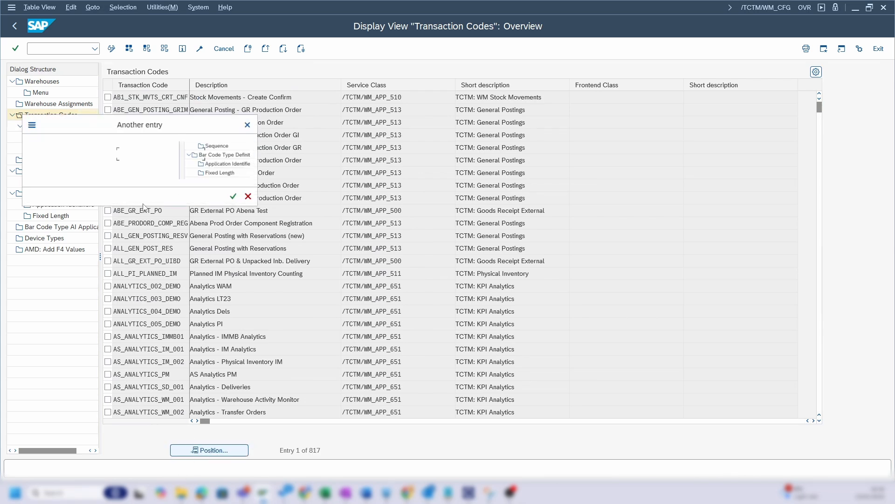
type("pb2_stk")
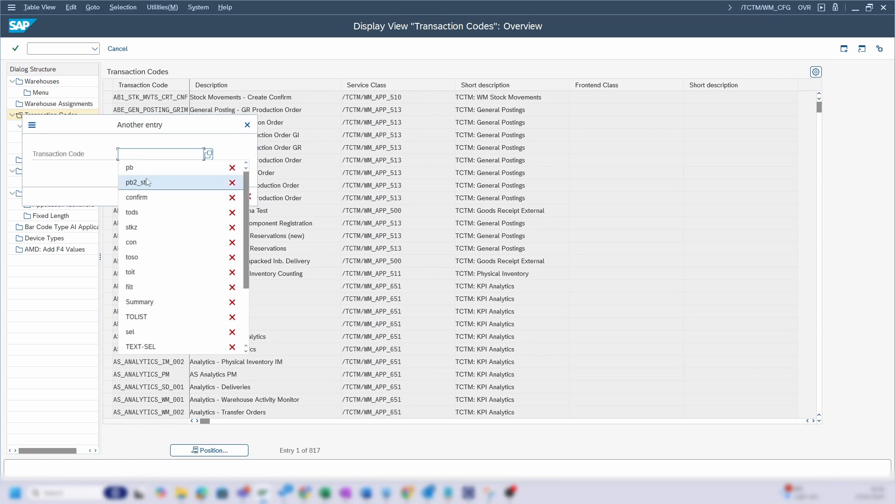
left_click(233, 196)
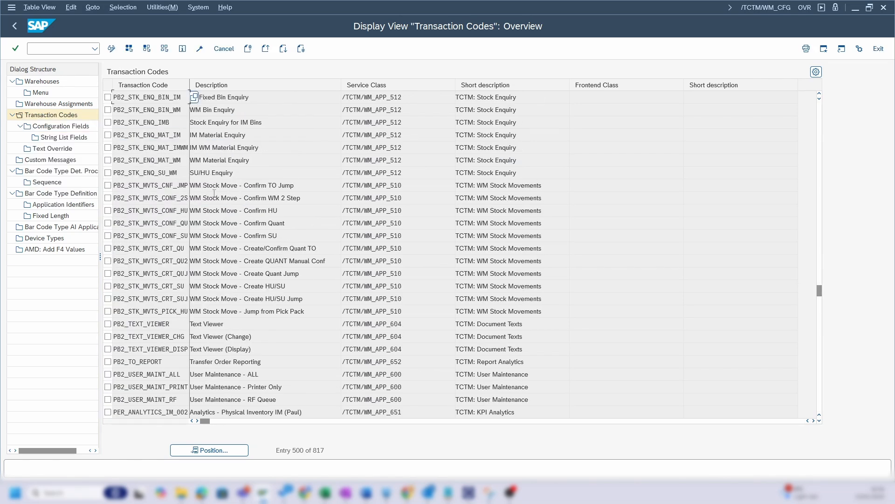
- Open the configuration fields of transaction code PB2_STK_ENQ_MAT_IMWM and select the SELECT_OPTS row with its Detail Screen Config data type
left_click(108, 147)
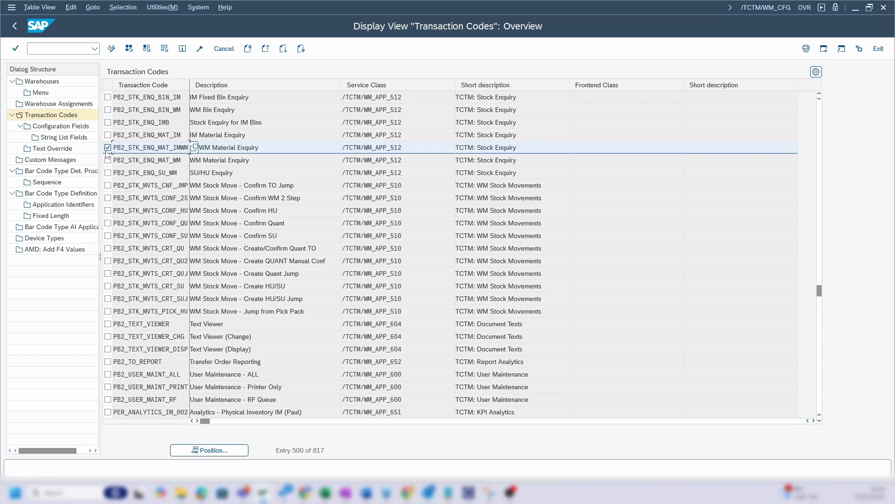
double_click(60, 127)
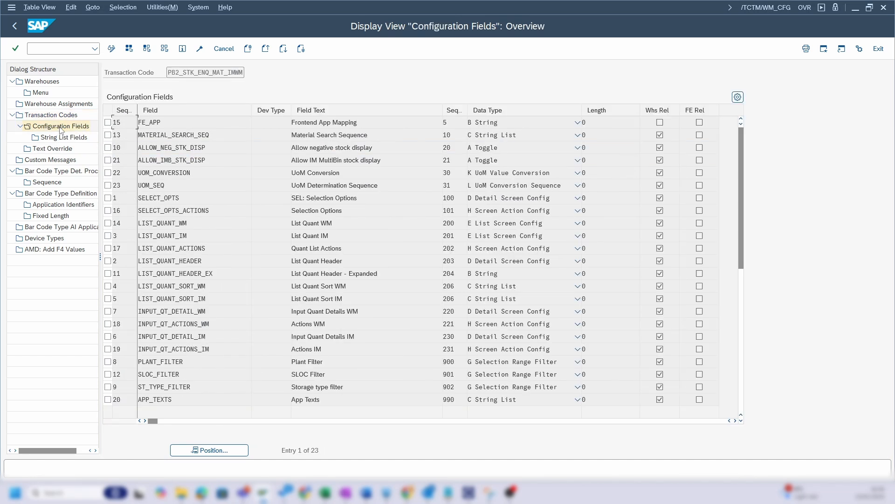
left_click(108, 198)
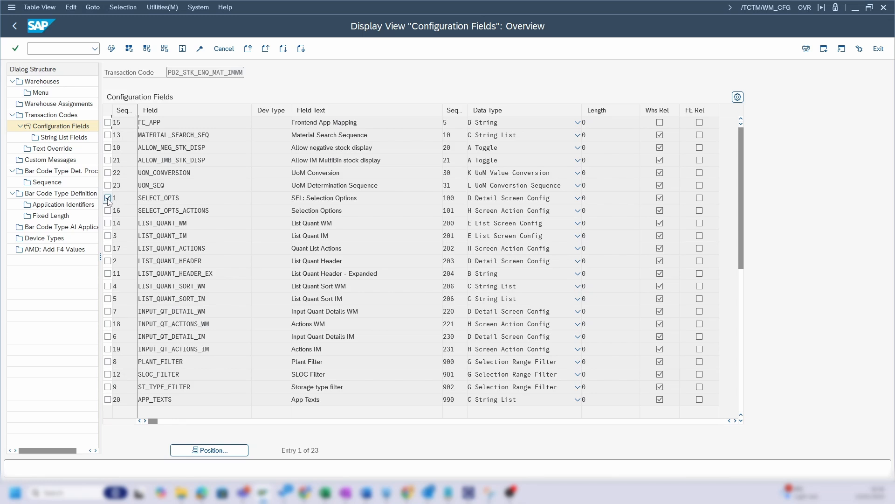
left_click(541, 200)
left_click(540, 200)
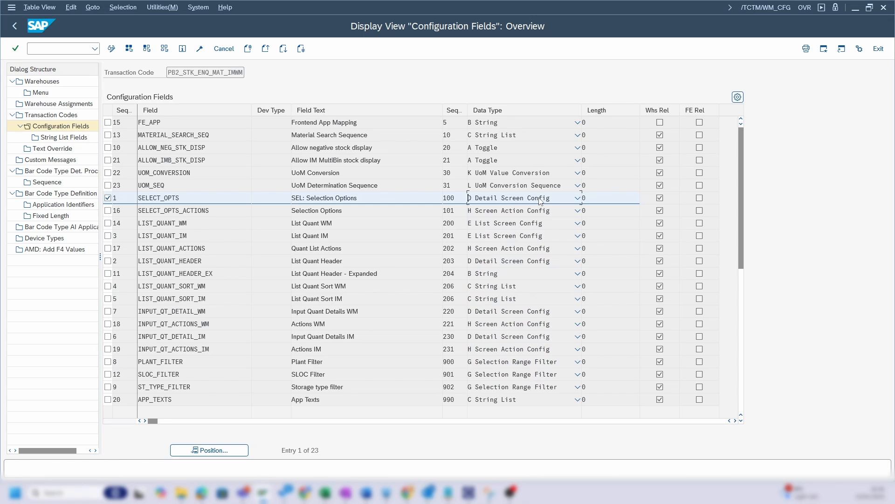
double_click(556, 202)
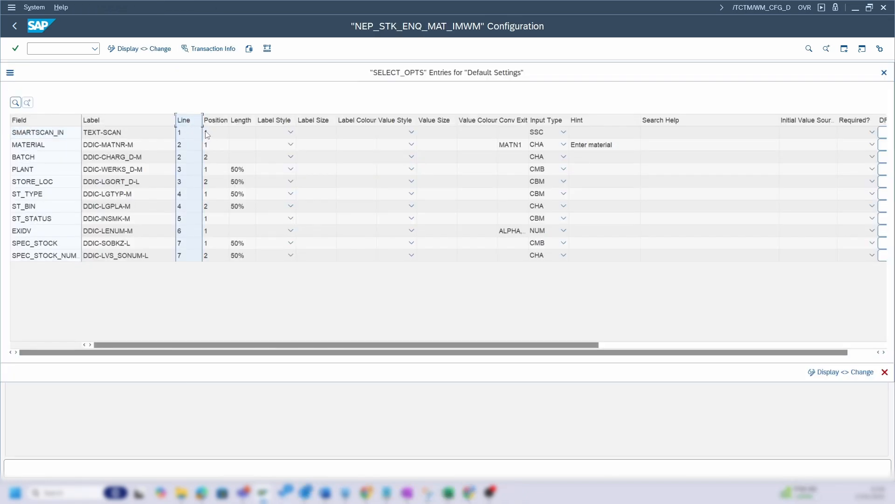
- Examine the Position, Length, Label Style, Label Size, Label Colour, Value Style, Value Size and Value Colour columns of the SELECT_OPTS entries
left_click(216, 121)
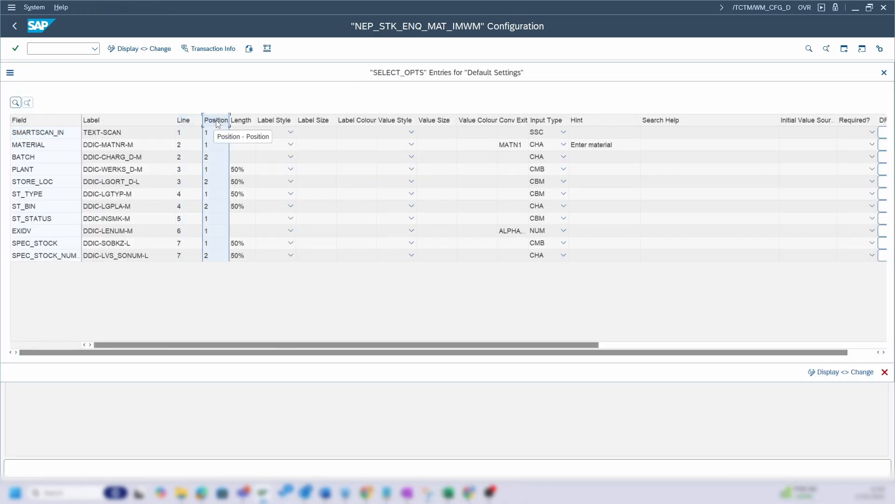
left_click(245, 123)
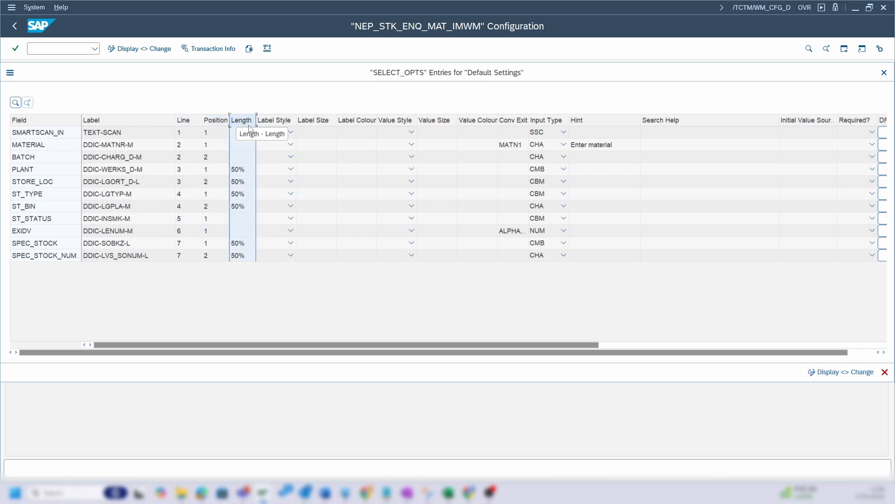
left_click(273, 127)
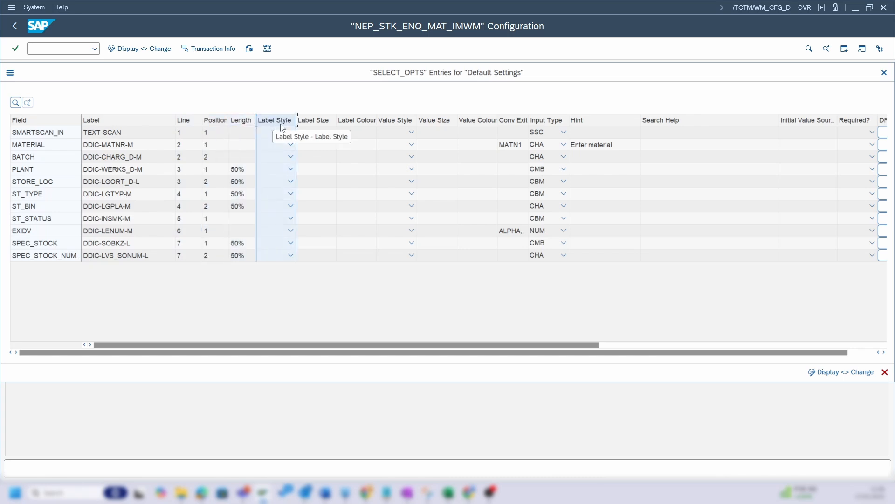
left_click(309, 126)
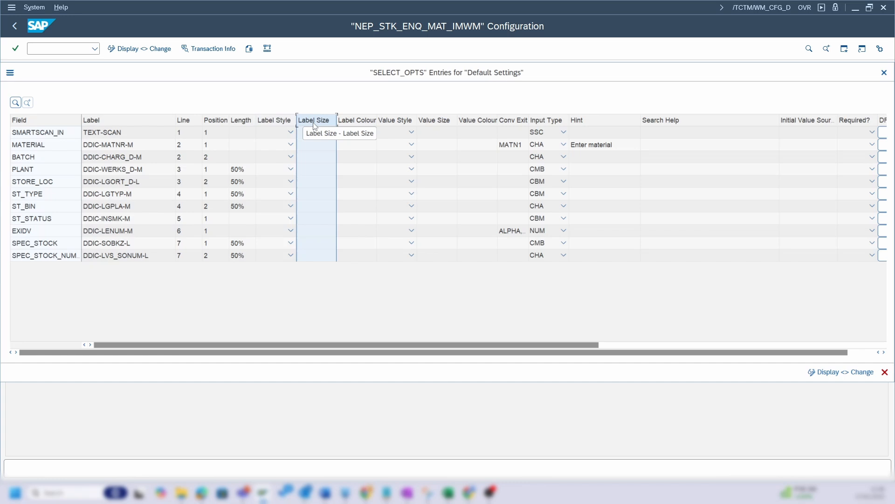
left_click(346, 126)
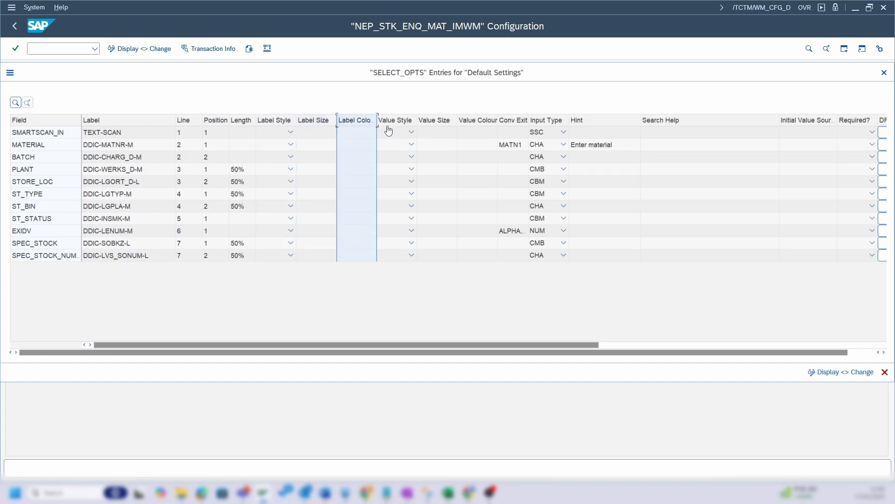
left_click(388, 127)
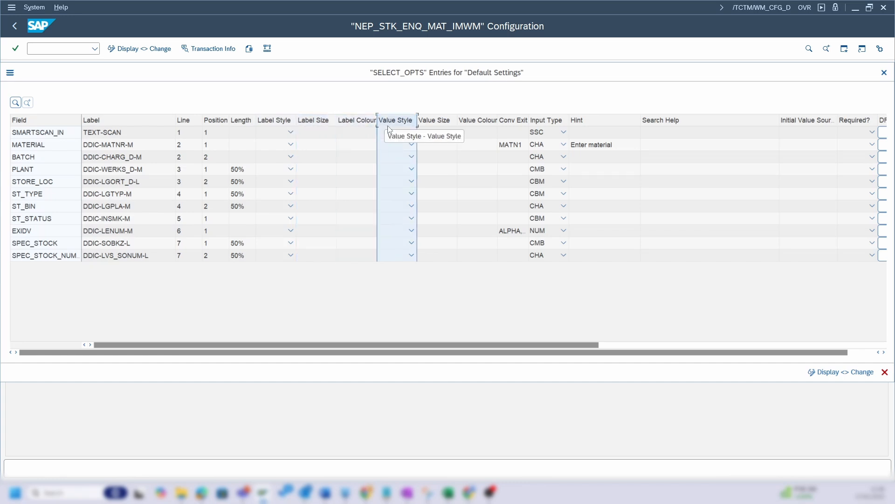
left_click(431, 126)
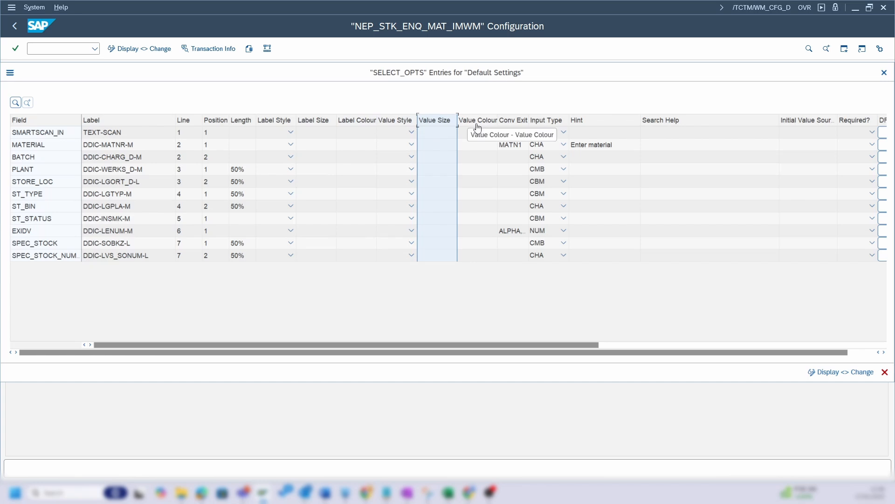
left_click(478, 126)
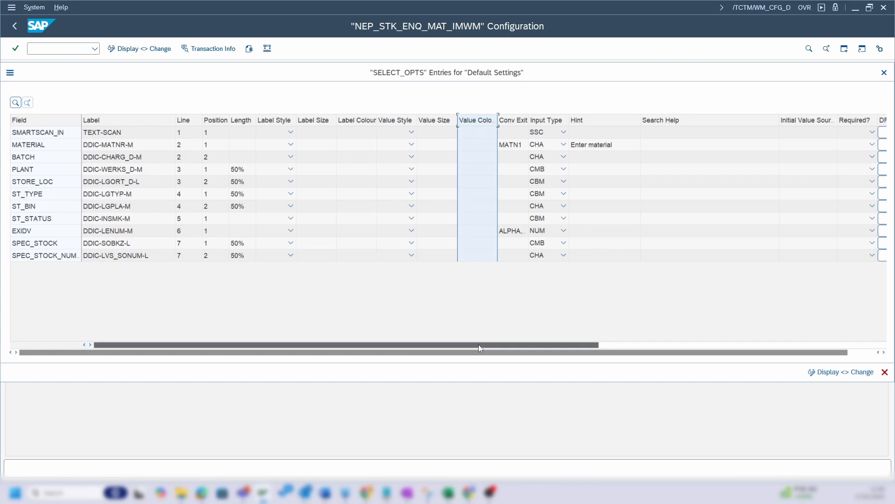
- Examine the Conv Exit, Input Type and Search Help columns, the ST_TYPE input type, and the Stock Type choices in the Stock Enquiry app
left_click_drag(479, 344, 657, 336)
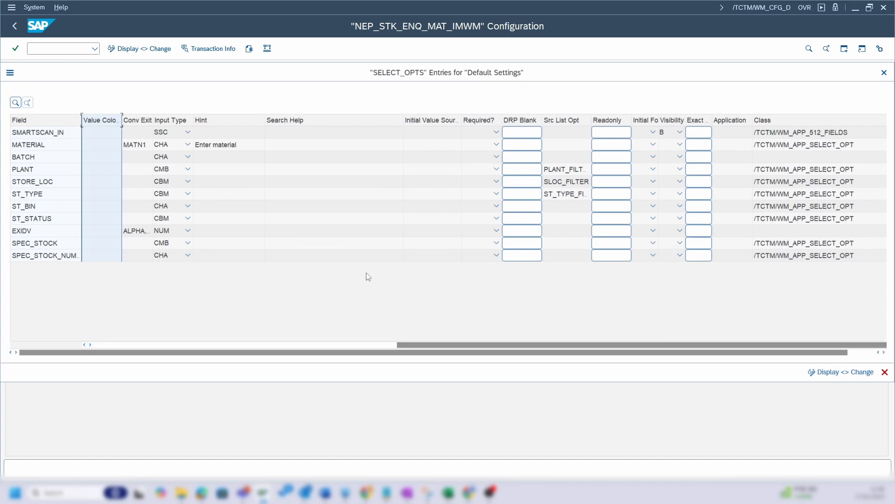
left_click(142, 122)
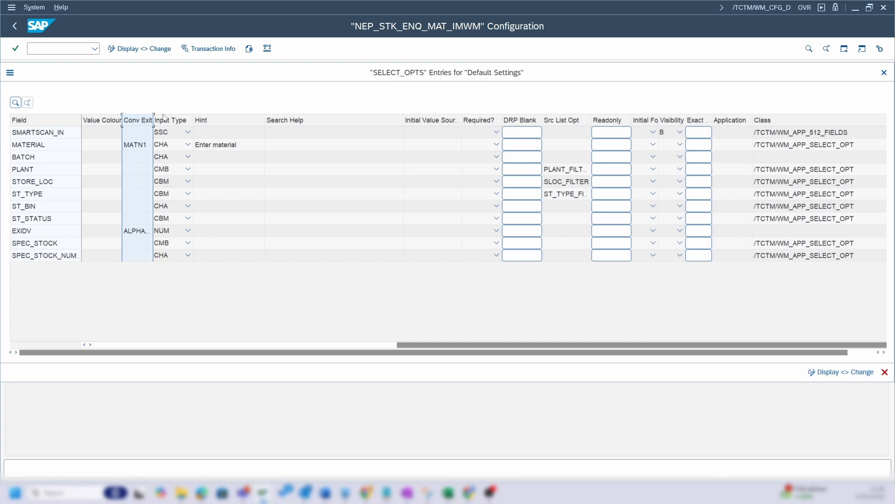
left_click(164, 123)
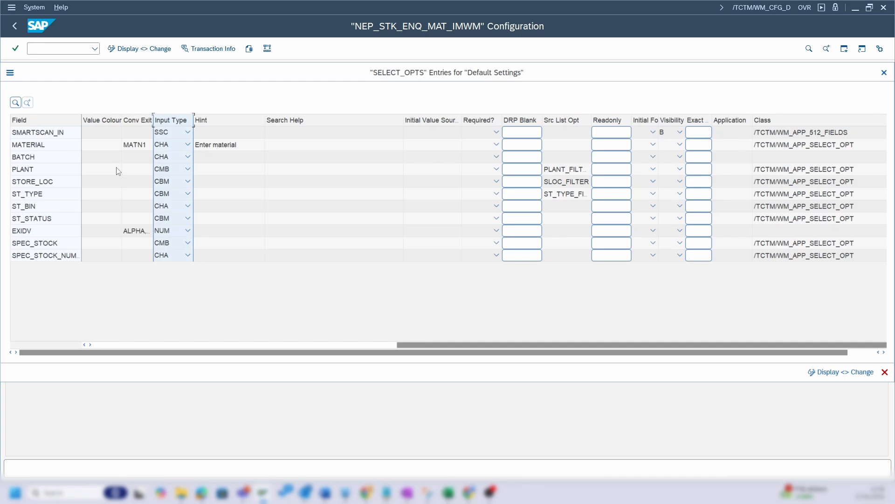
left_click(62, 196)
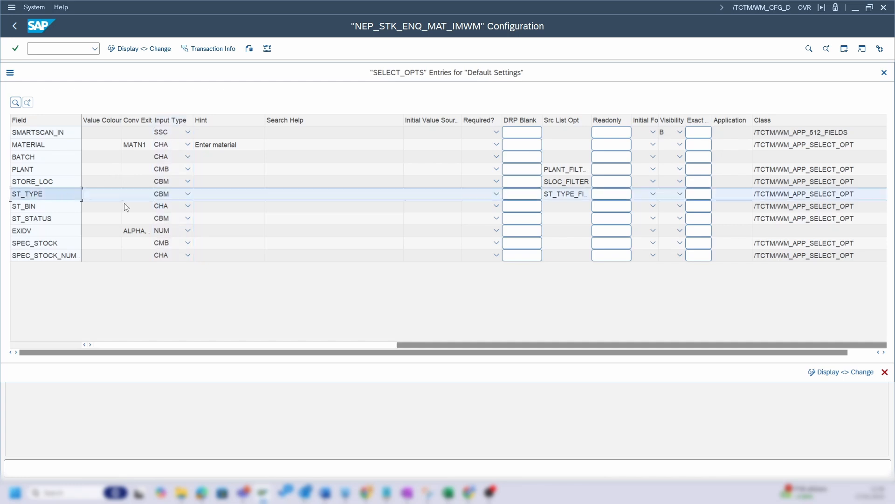
left_click(187, 193)
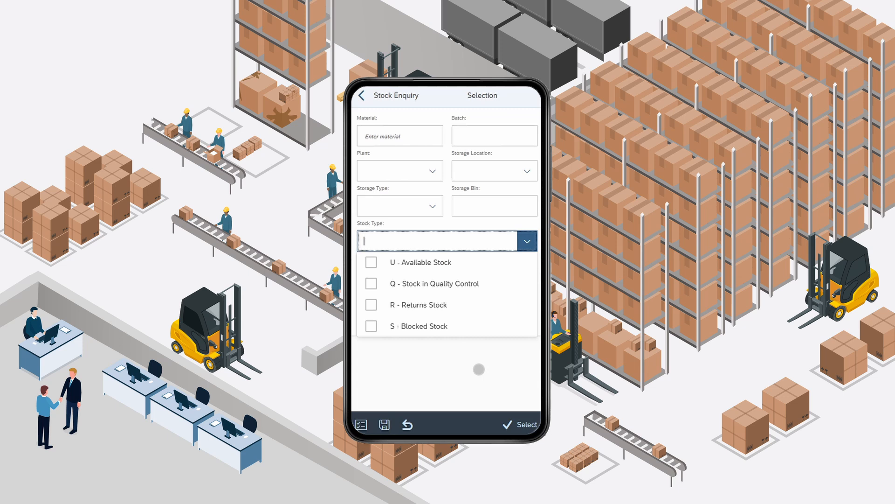
left_click(524, 248)
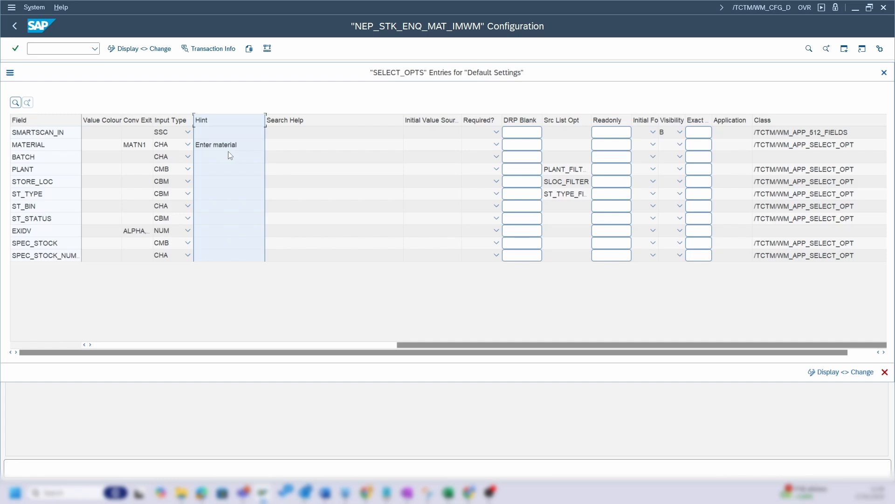
left_click(287, 125)
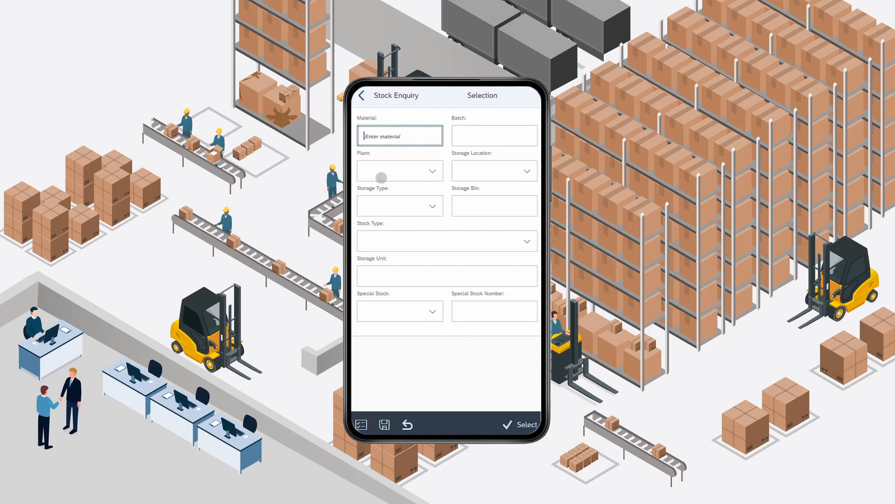
- In the Stock Enquiry app, search the Material field for 90 and choose FG Numeric Material Batch Mngd
type("90")
key("Return")
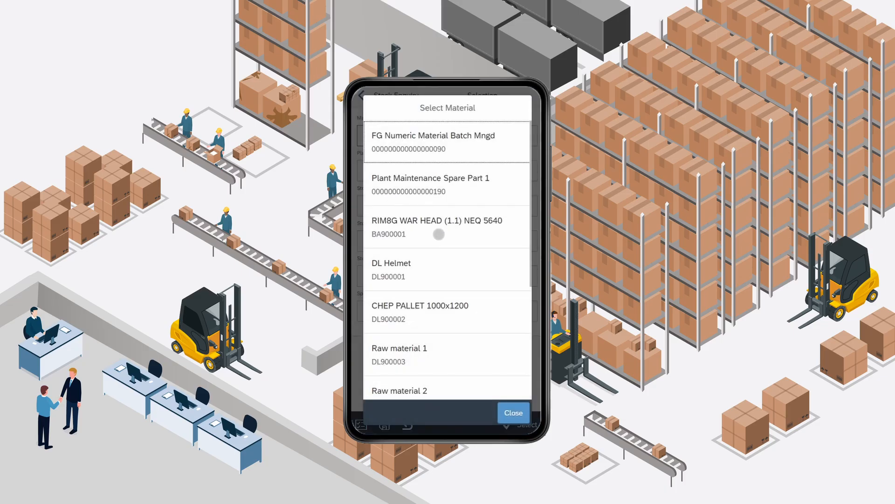
left_click(435, 153)
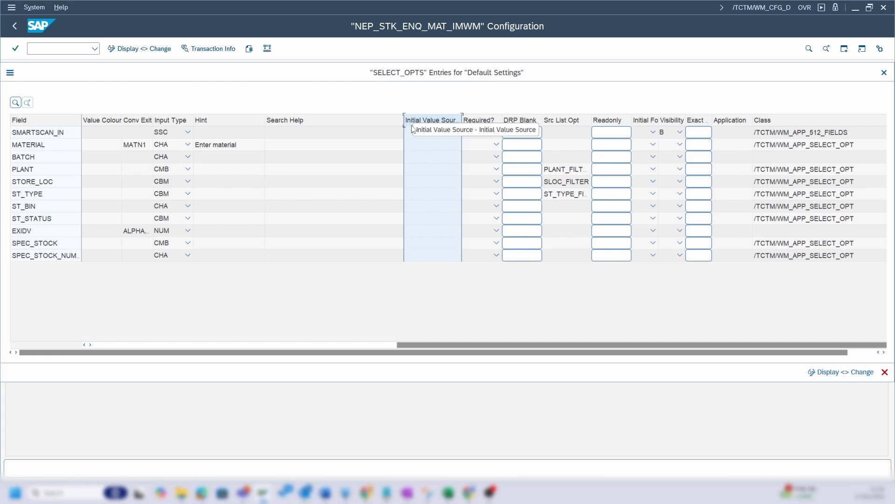
- Check the Required? column, and test the Stock Enquiry selection with every field empty, closing the messages
left_click(475, 122)
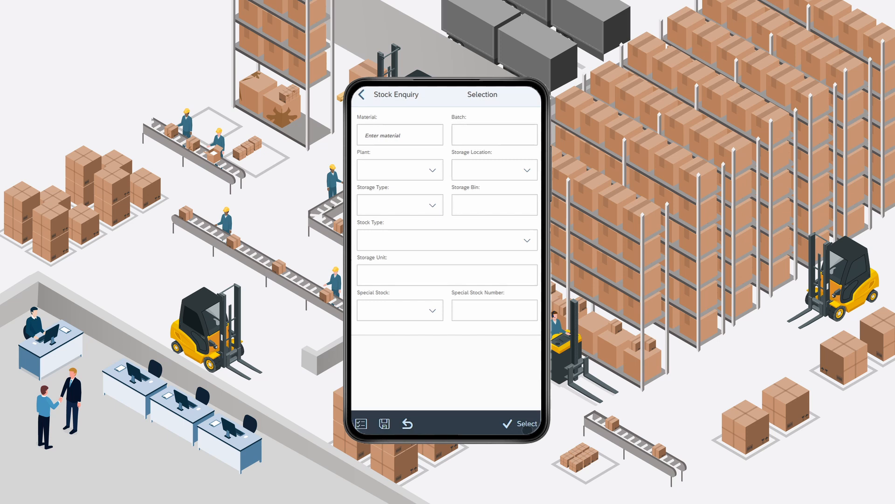
left_click(527, 427)
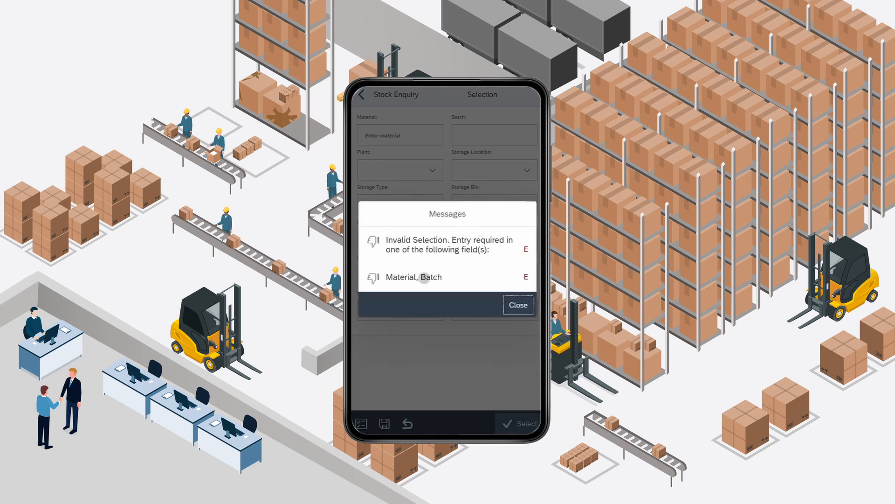
left_click(424, 279)
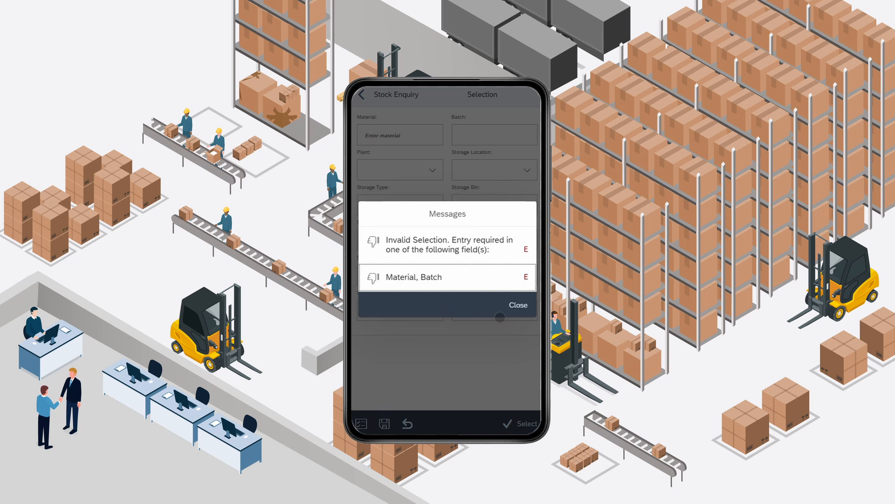
left_click(520, 307)
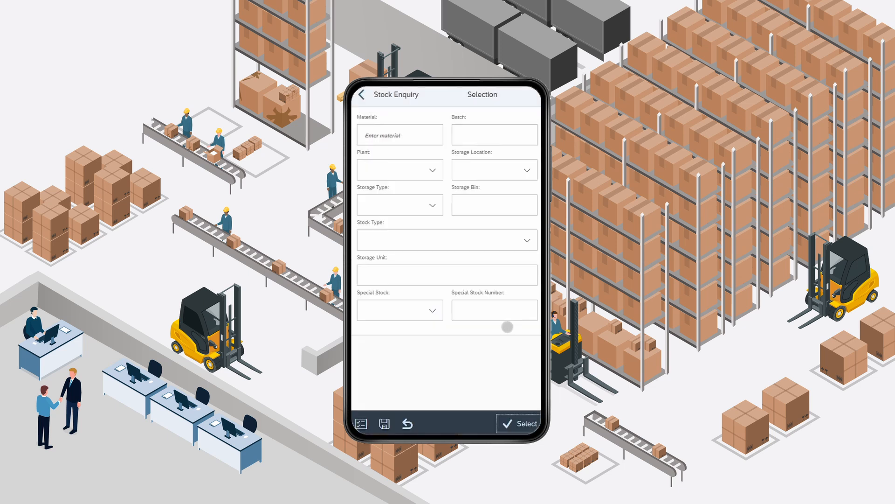
- Enter 90 in the Material field of the Stock Enquiry selection screen and submit it
left_click(425, 139)
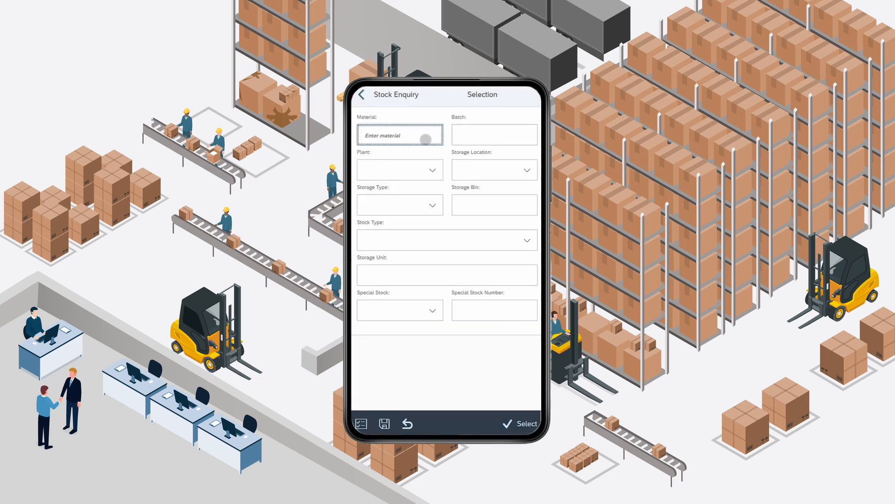
type("90")
key("Return")
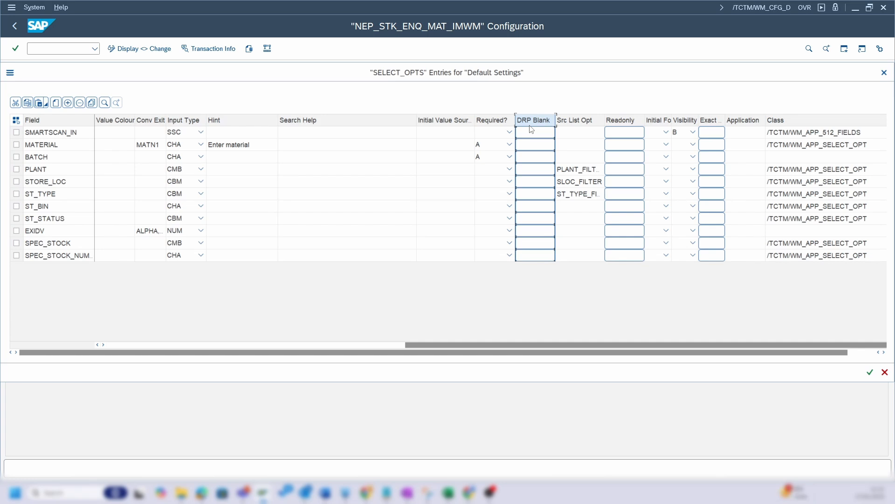
- Examine the Src List Opt column of the SELECT_OPTS entries, in particular the source list option of the ST_TYPE field
left_click(576, 123)
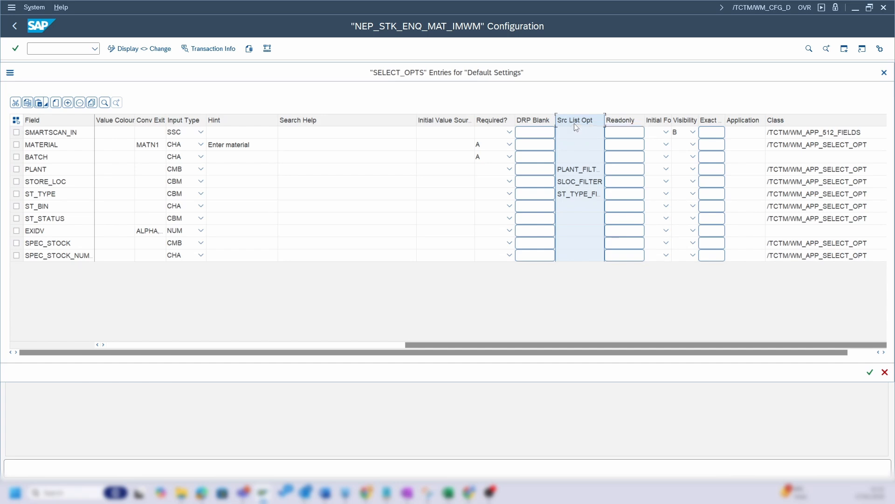
left_click(17, 194)
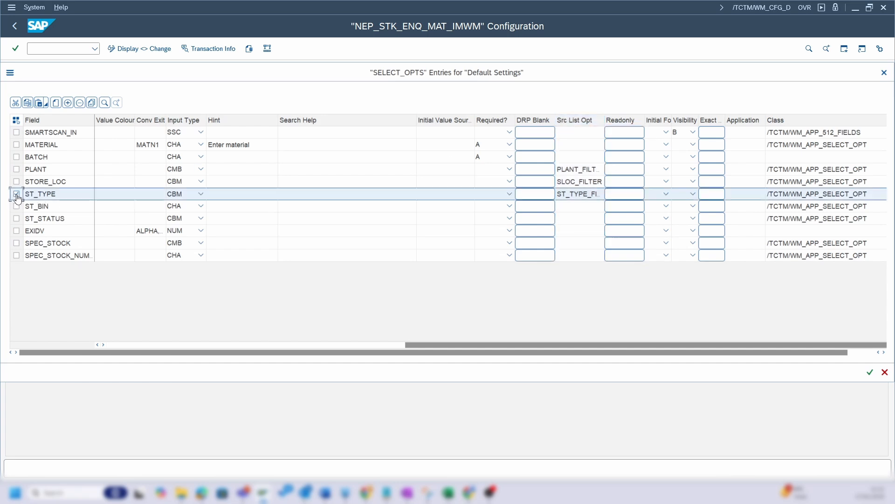
left_click(569, 200)
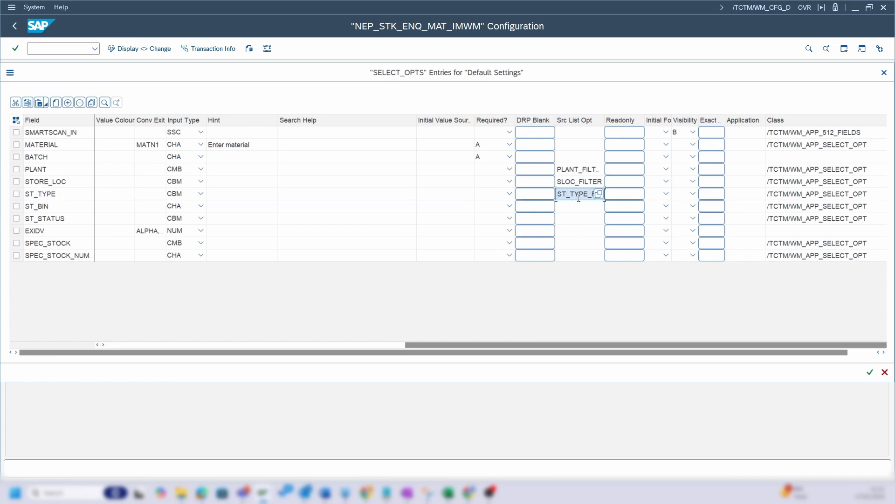
- Close the SELECT_OPTS entries and open the ST_TYPE_FILTER entries of the default settings
left_click(869, 373)
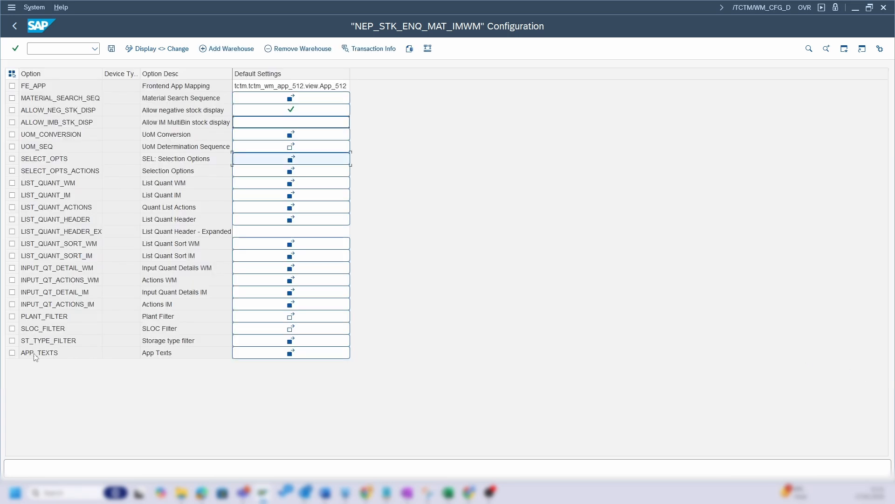
left_click(13, 340)
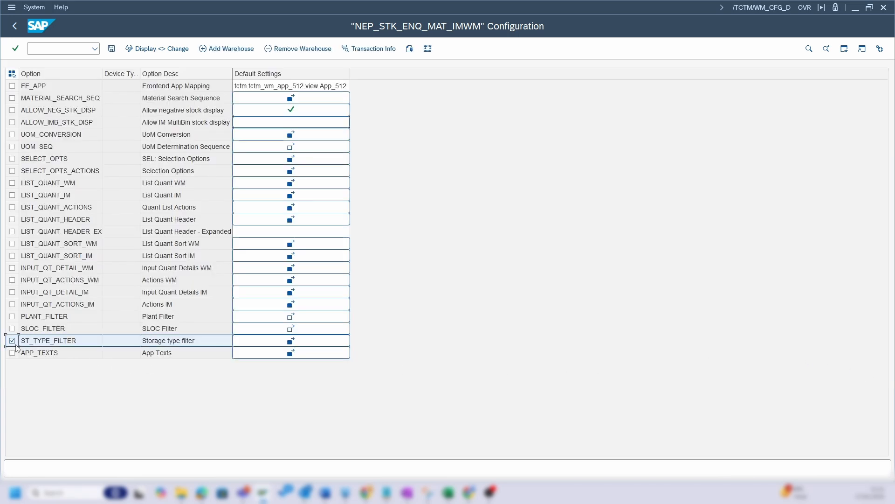
left_click(262, 346)
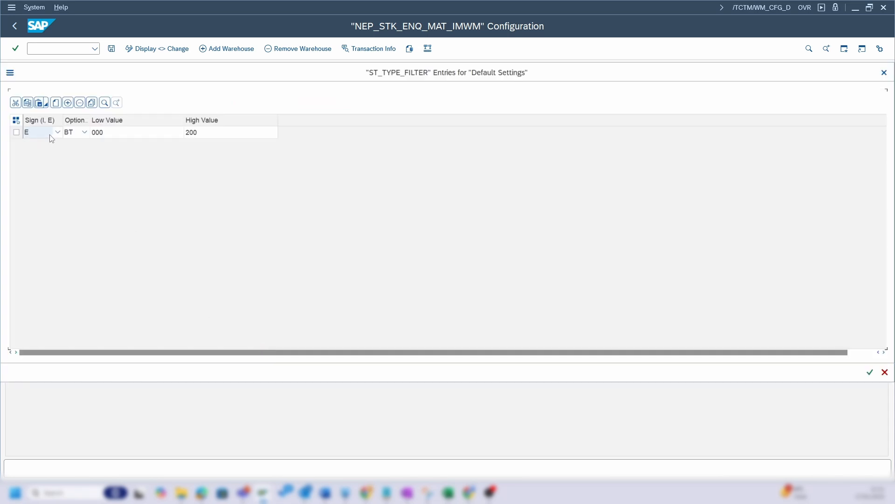
- Review the sign and option choices and the low and high values of the storage type filter, and save the configuration
left_click(55, 136)
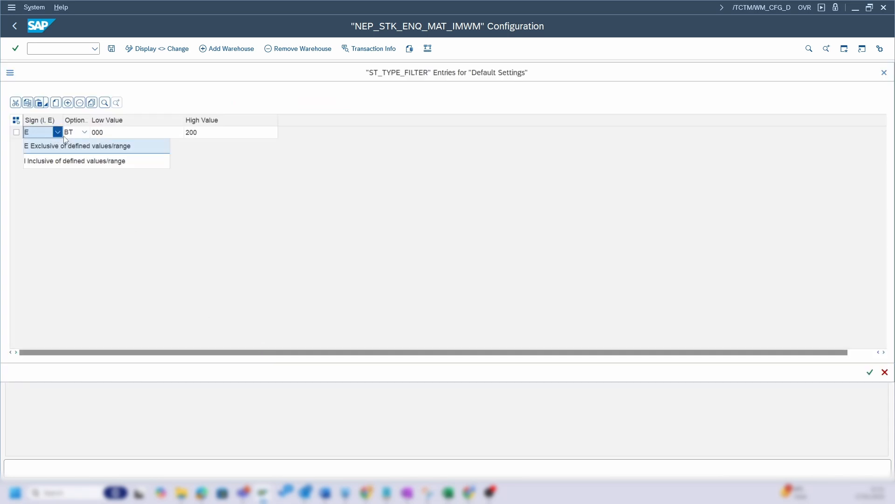
left_click(83, 134)
left_click(85, 133)
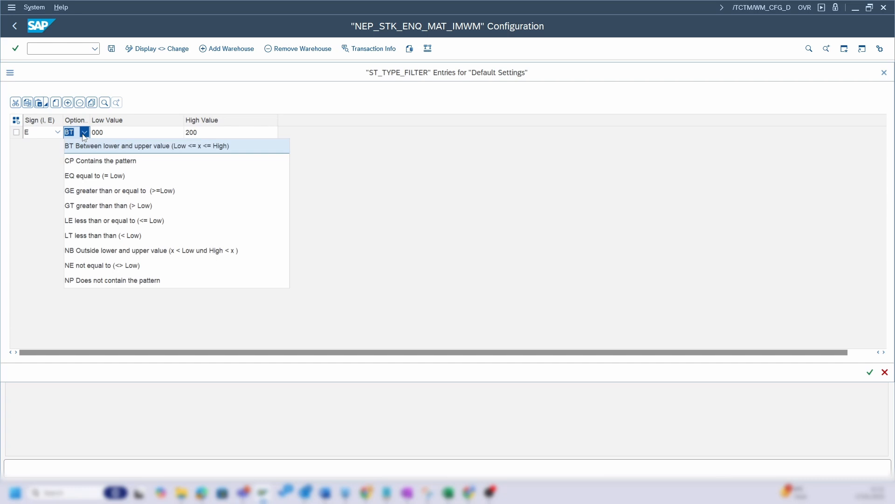
left_click(105, 141)
left_click(201, 135)
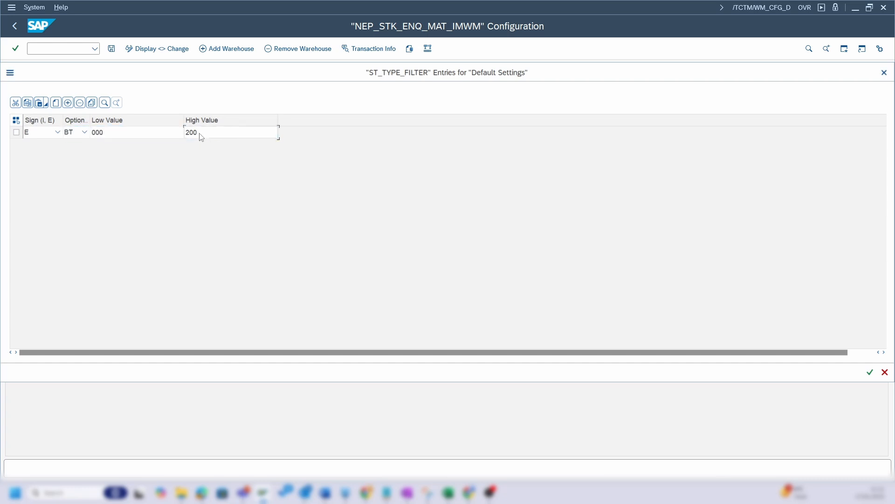
left_click(870, 371)
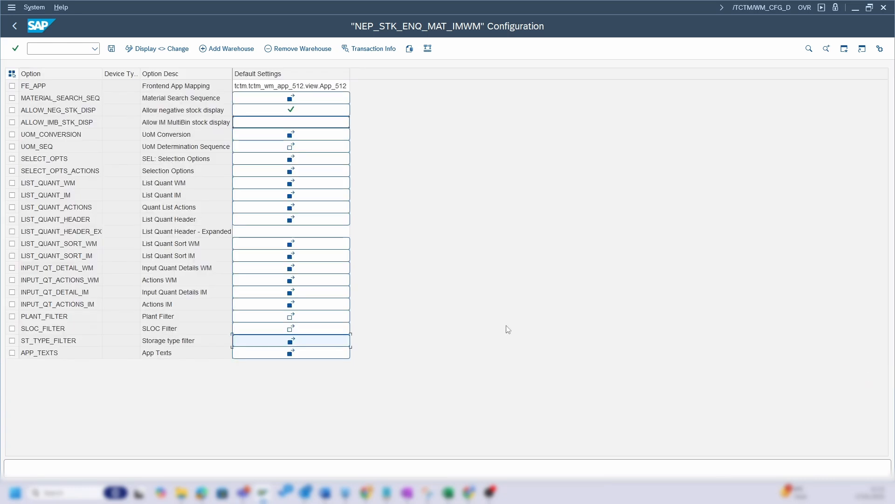
left_click(112, 48)
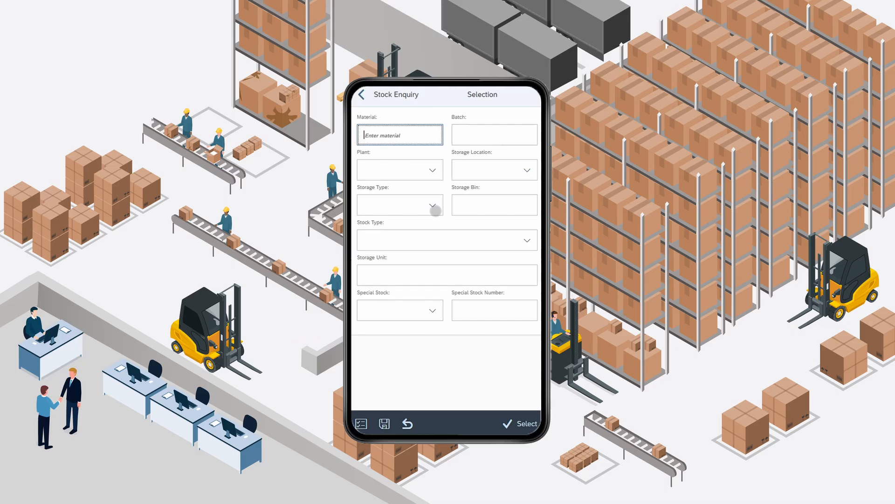
- Switch to the mobile Stock Enquiry selection screen and look through the storage types offered in the Storage Type field
left_click(433, 206)
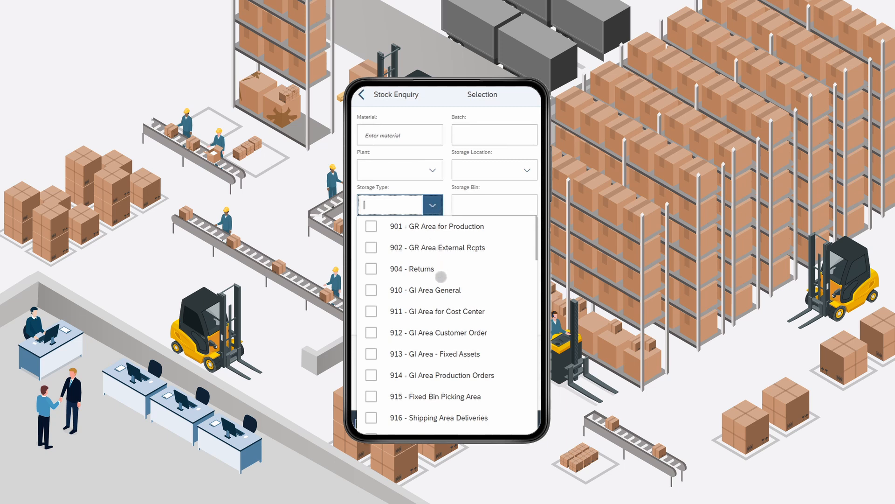
scroll(446, 296, "down", 1)
scroll(448, 301, "down", 7)
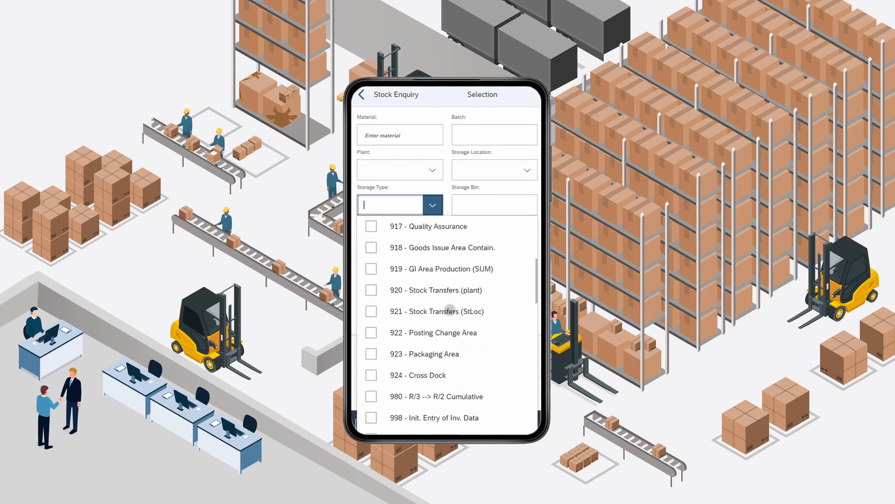
scroll(449, 310, "down", 2)
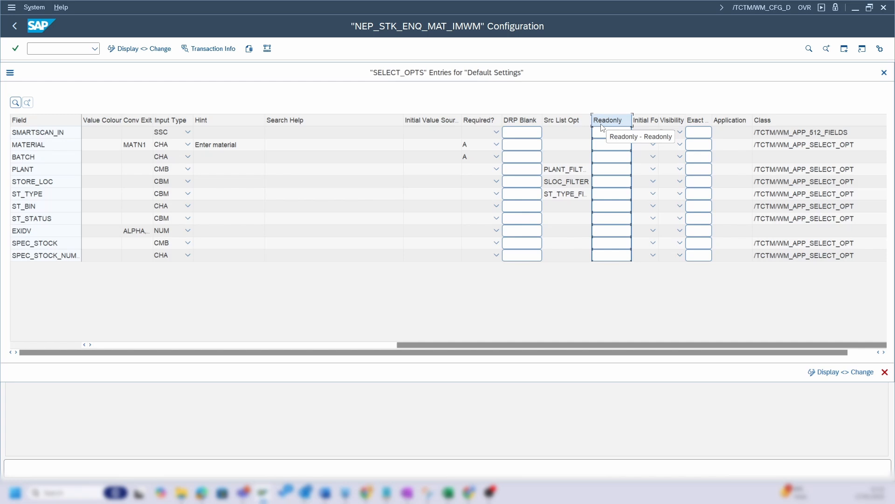
- In the SELECT_OPTS entries, check the initial focus column and the focus options available for the MATERIAL field
left_click(644, 123)
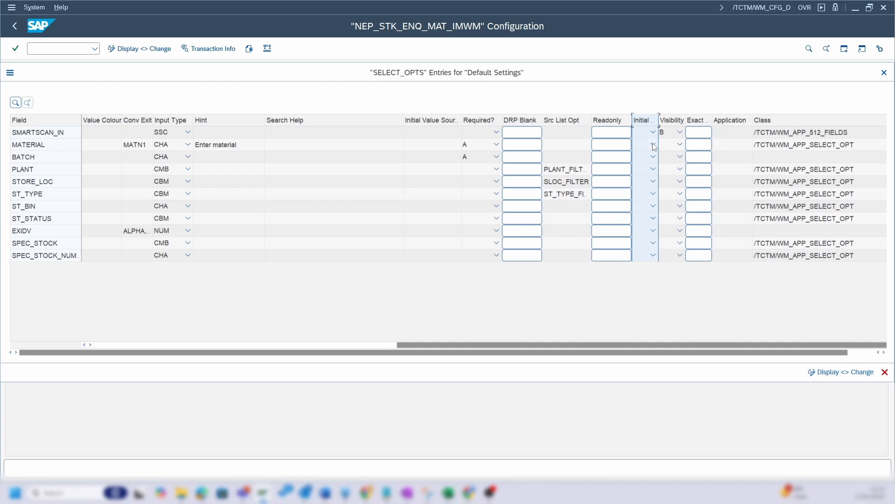
left_click(653, 146)
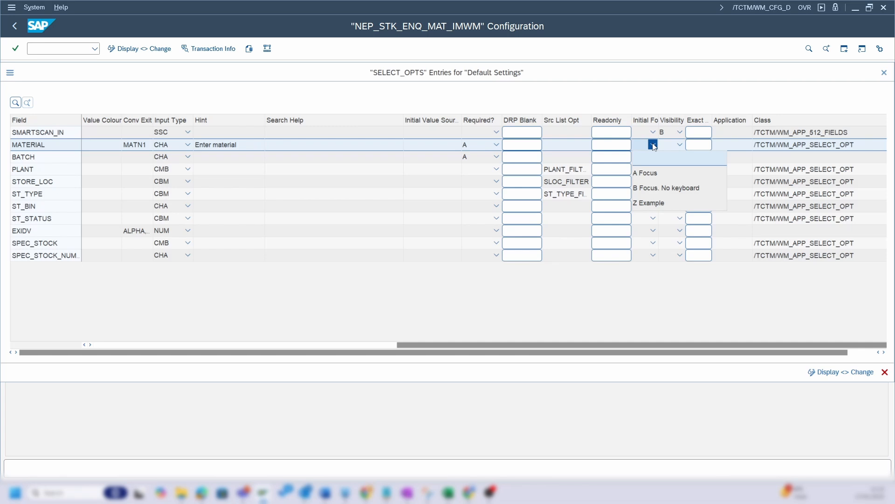
left_click(654, 144)
- Check the Visibility column of the SELECT_OPTS entries and the visibility options available for the SMARTSCAN_IN field
left_click(674, 122)
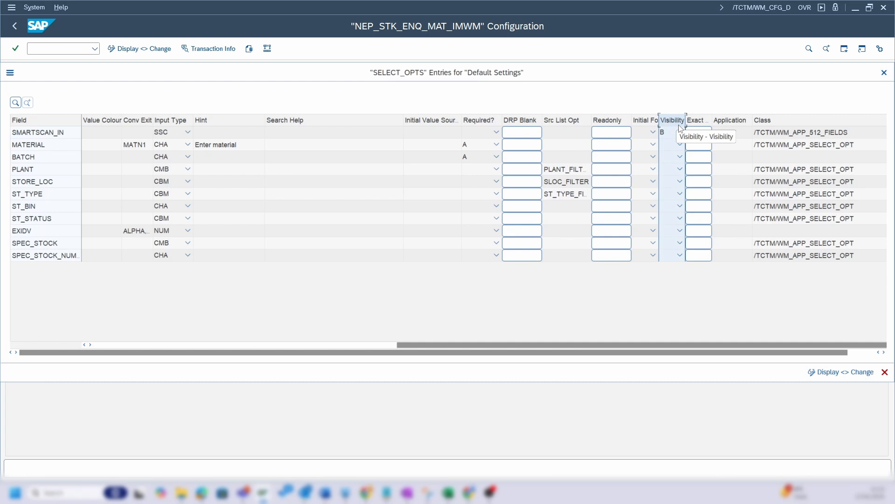
left_click(680, 133)
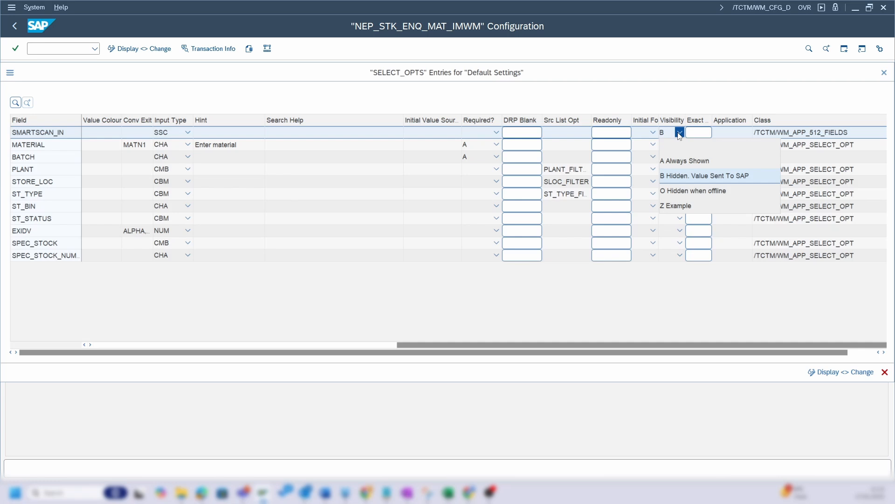
left_click(680, 134)
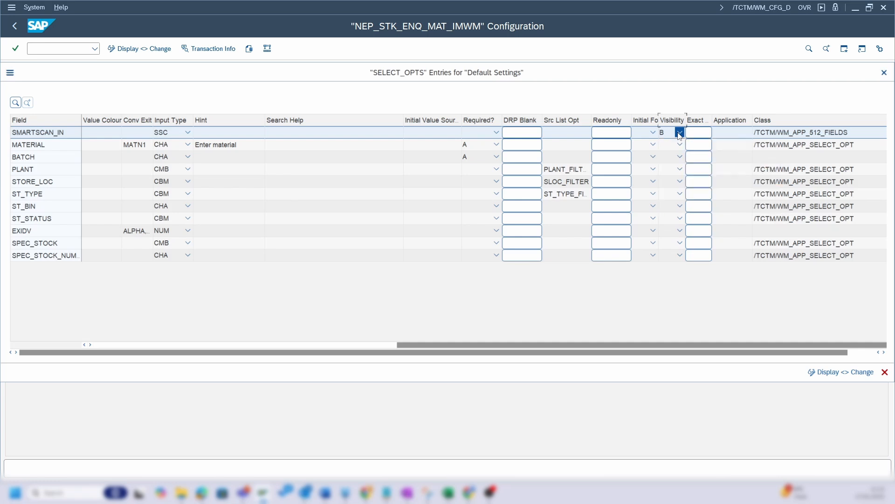
- Examine the Exact, Application and Class columns of the SELECT_OPTS entries
left_click(703, 122)
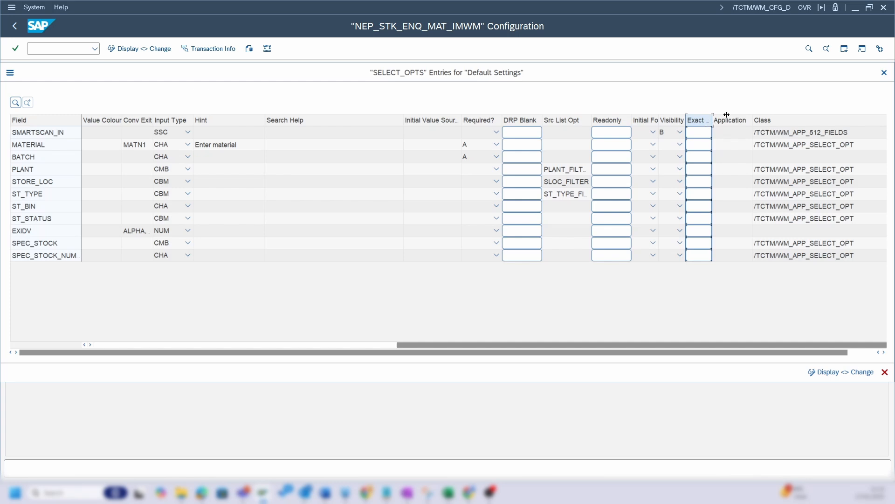
left_click(746, 127)
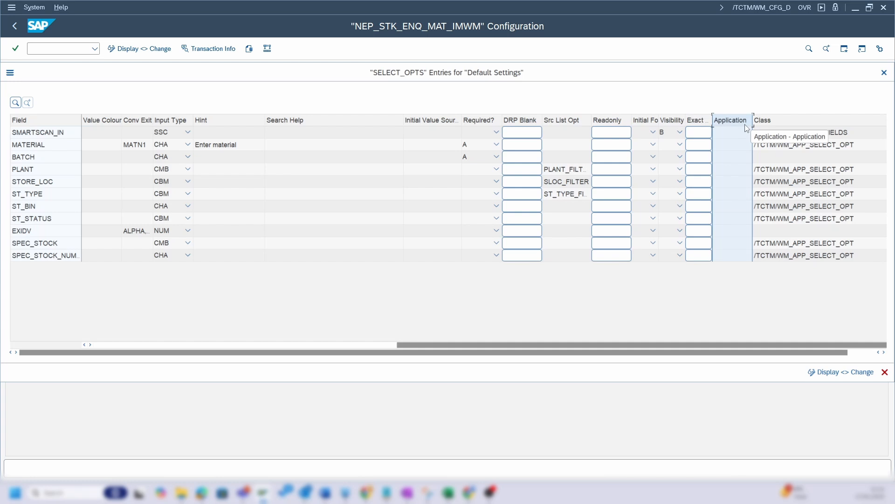
left_click(776, 125)
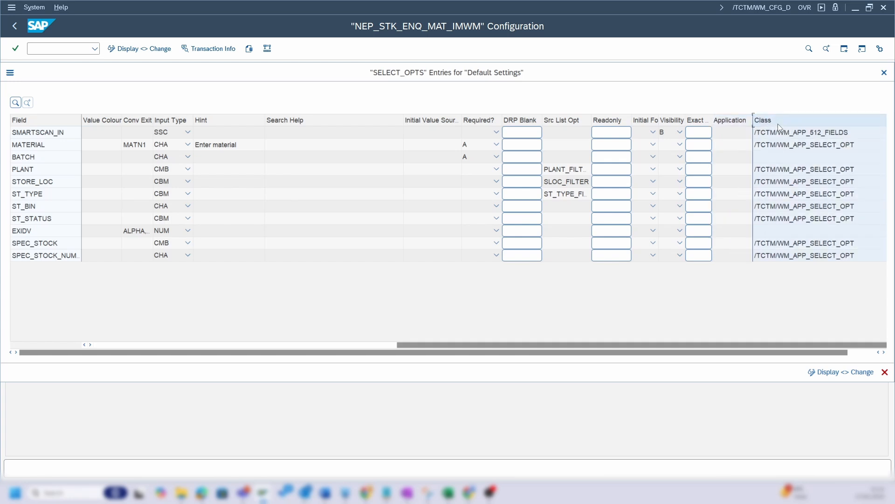